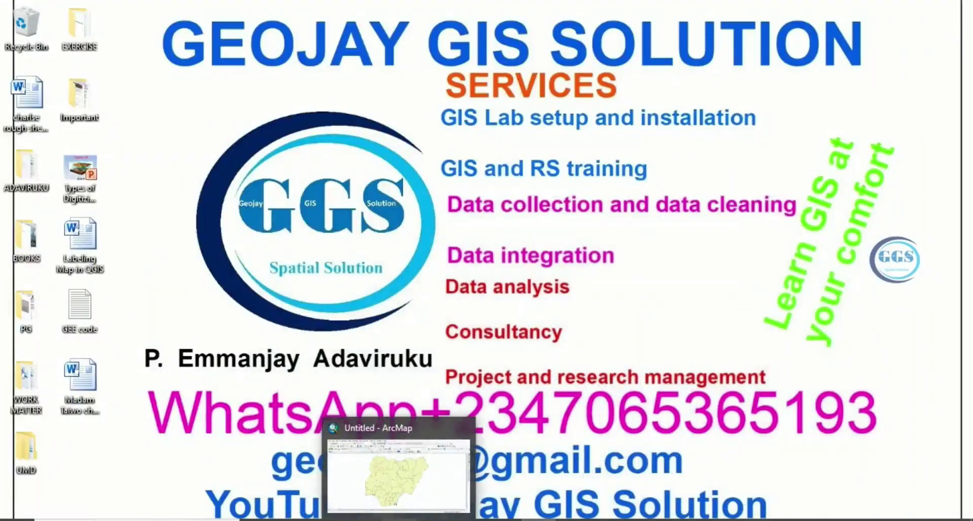
- Restore the Untitled ArcMap window showing the Nigerian states map from the taskbar
click(398, 519)
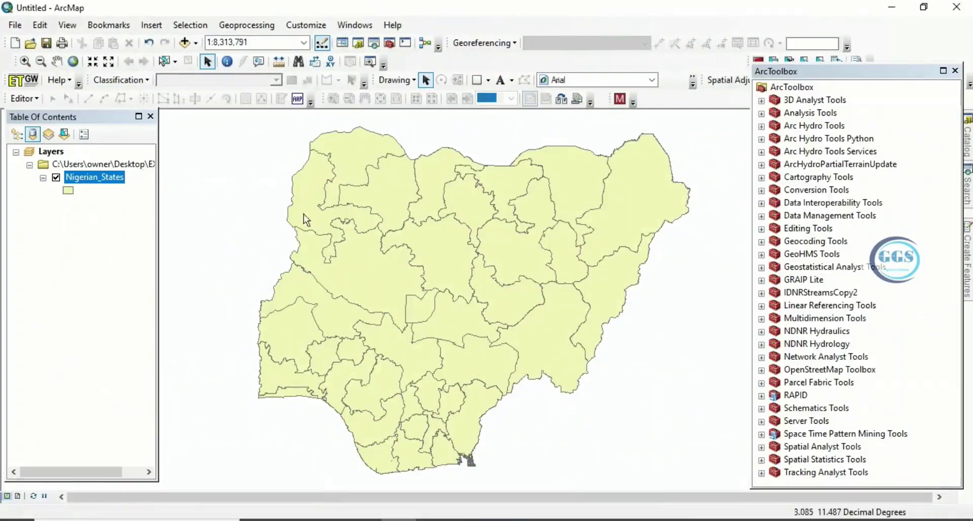
- Open the Nigerian_States attribute table and compare its 37 records with the Crime data workbook
right_click(96, 179)
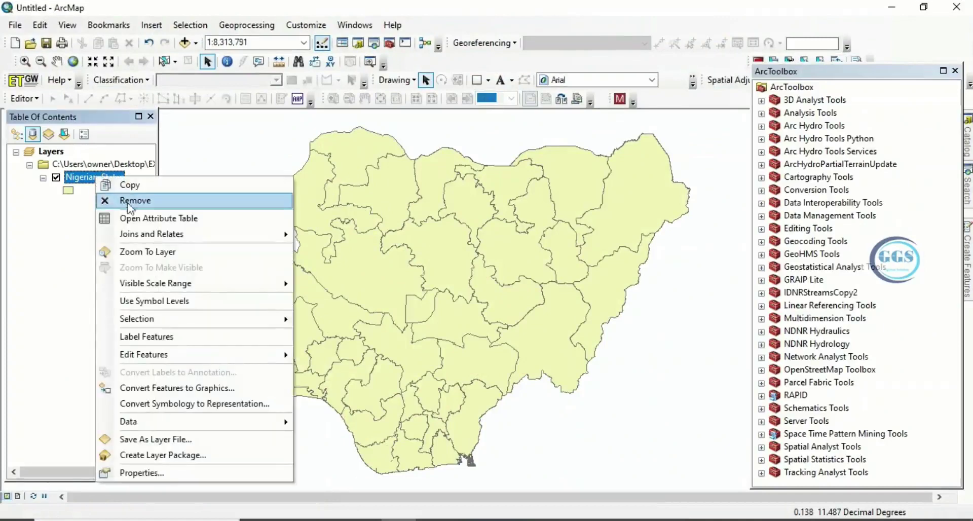
click(139, 218)
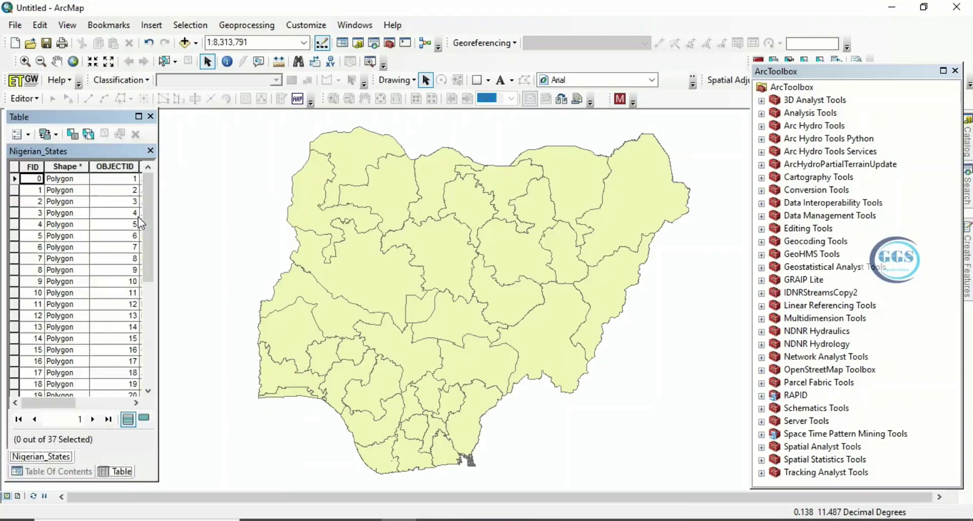
click(138, 116)
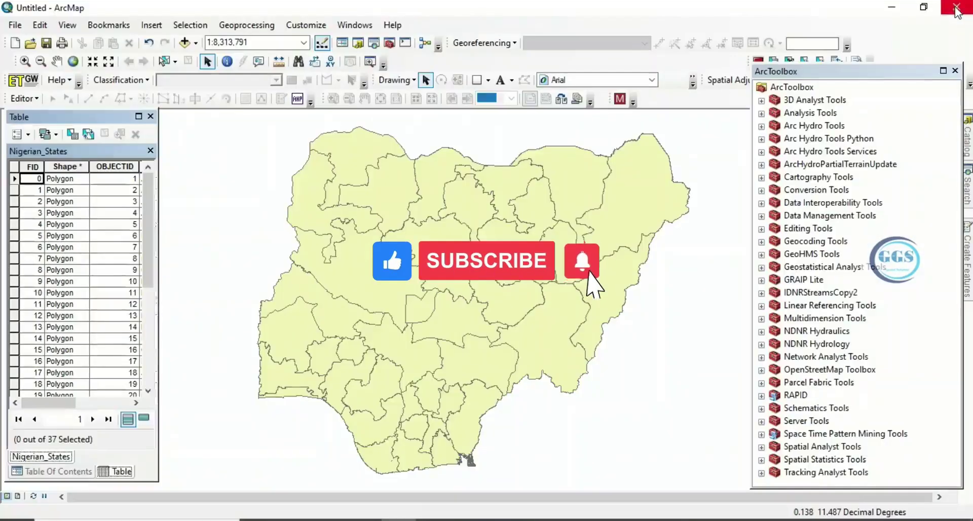
click(957, 6)
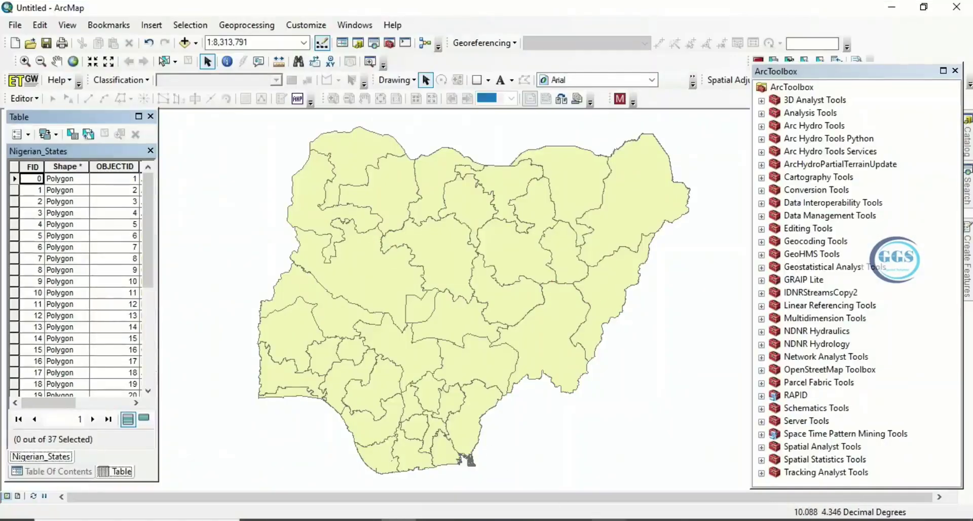
key(alt+Tab)
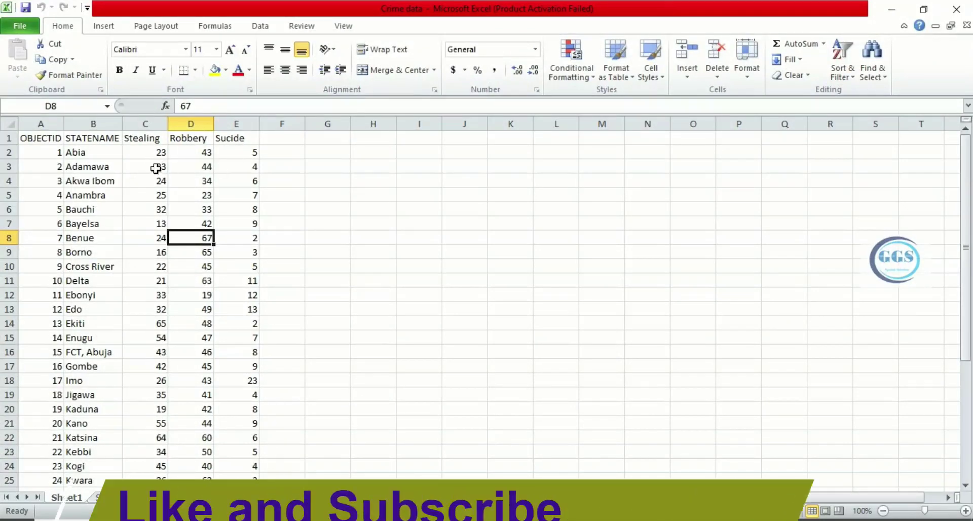
click(892, 10)
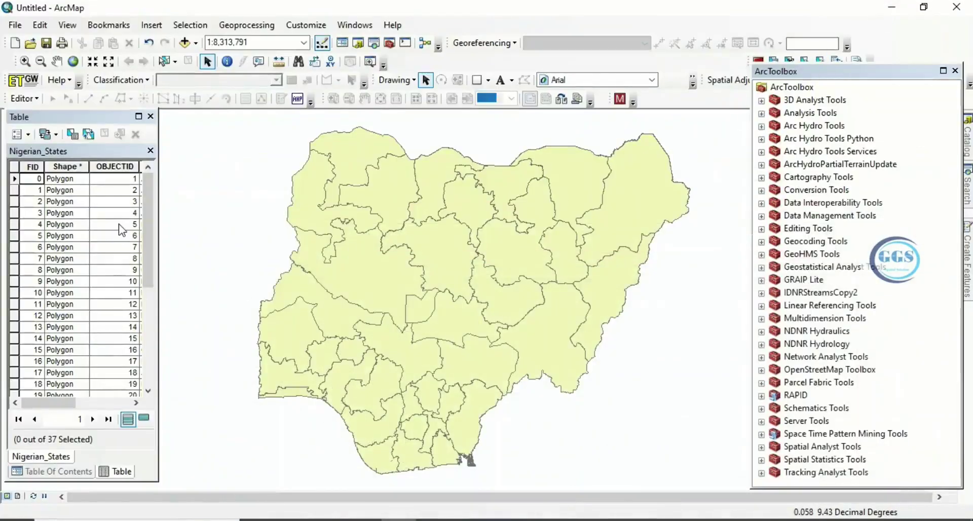
- Add Sheet1$ from Crime data.xlsx to the map as a table
click(150, 151)
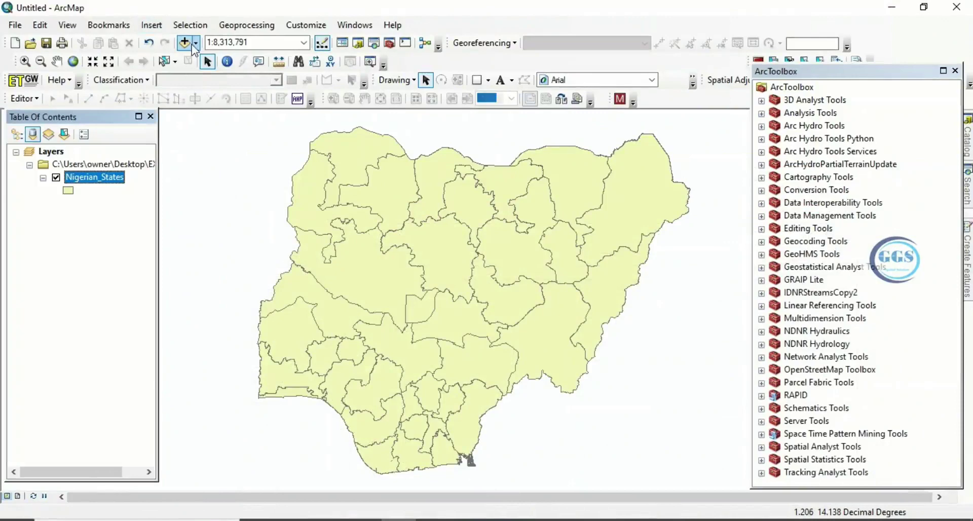
click(185, 44)
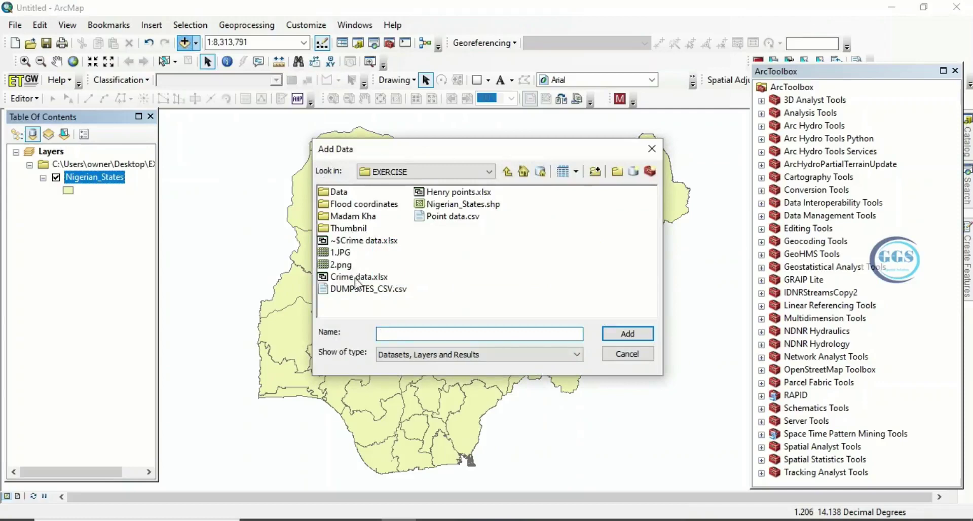
click(356, 280)
click(629, 334)
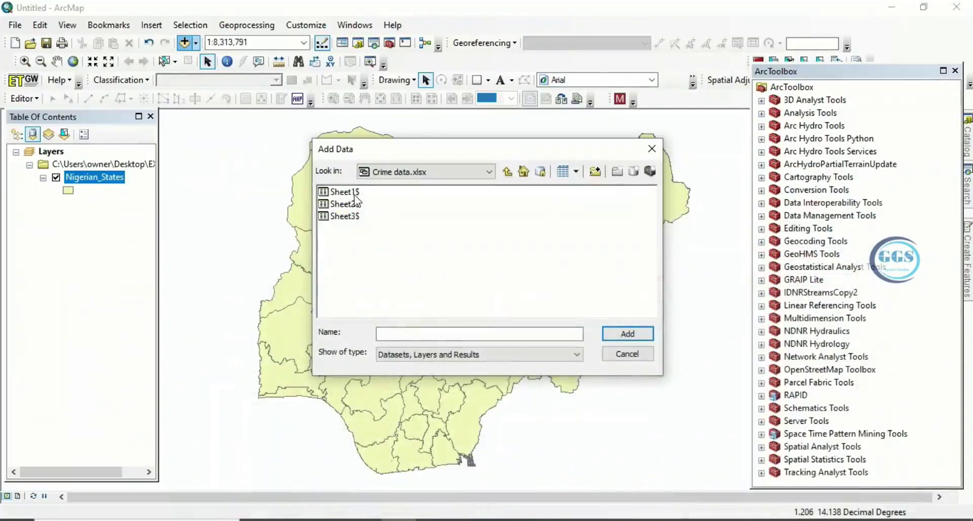
click(345, 192)
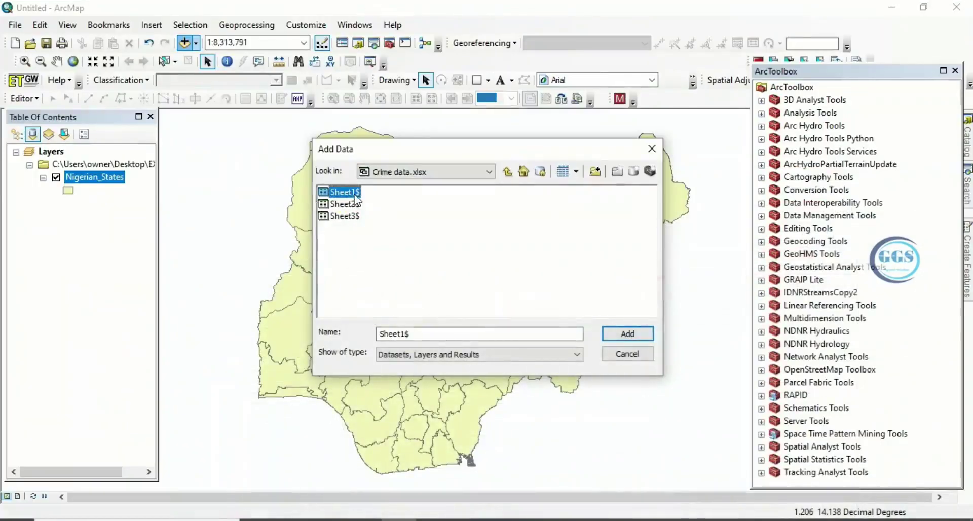
click(610, 336)
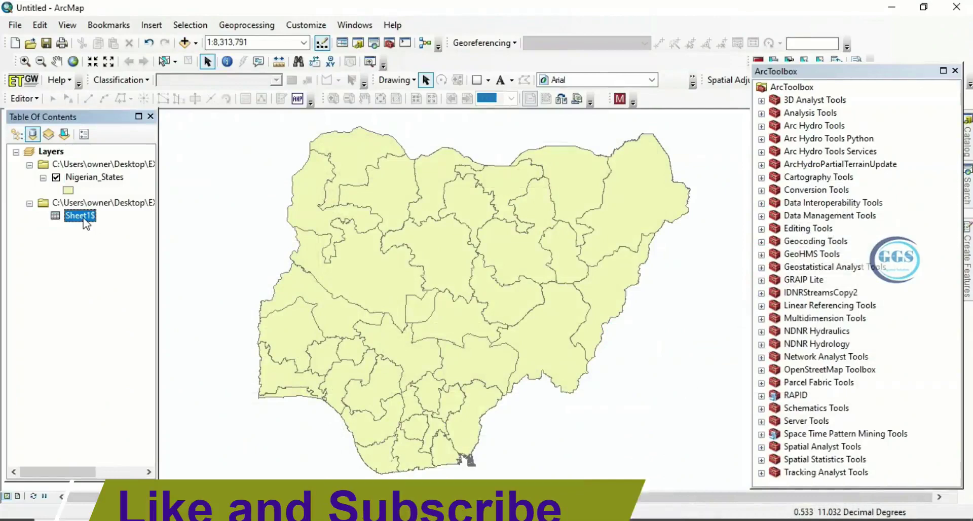
- Begin a join on the Nigerian_States layer, then cancel it without joining
right_click(84, 221)
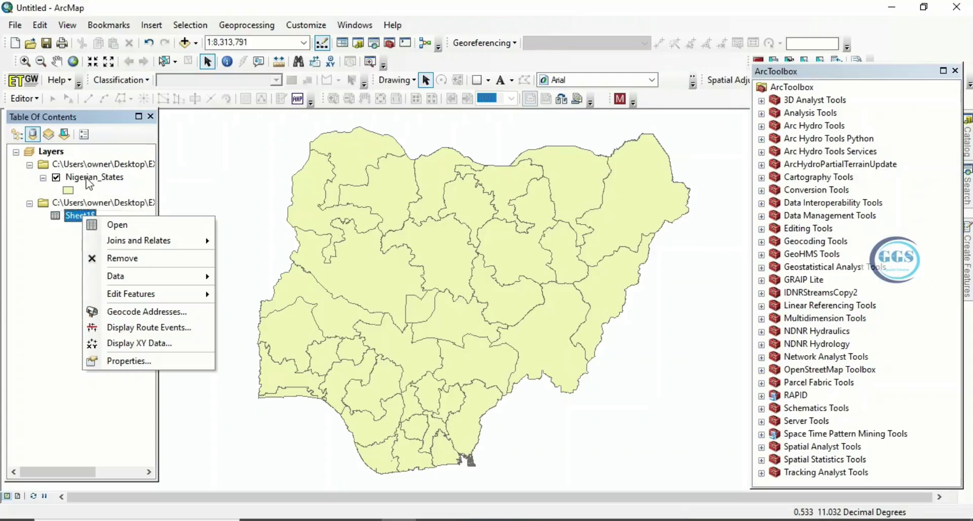
click(89, 180)
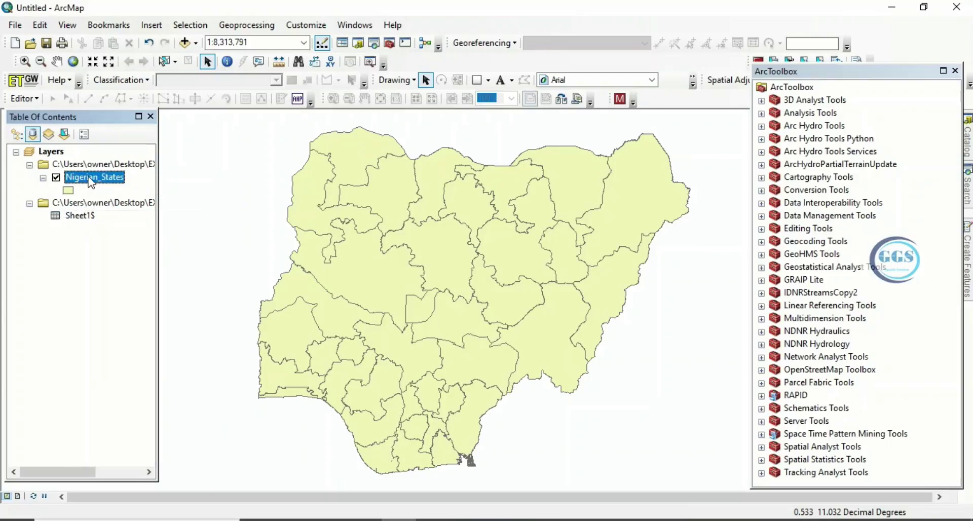
right_click(91, 181)
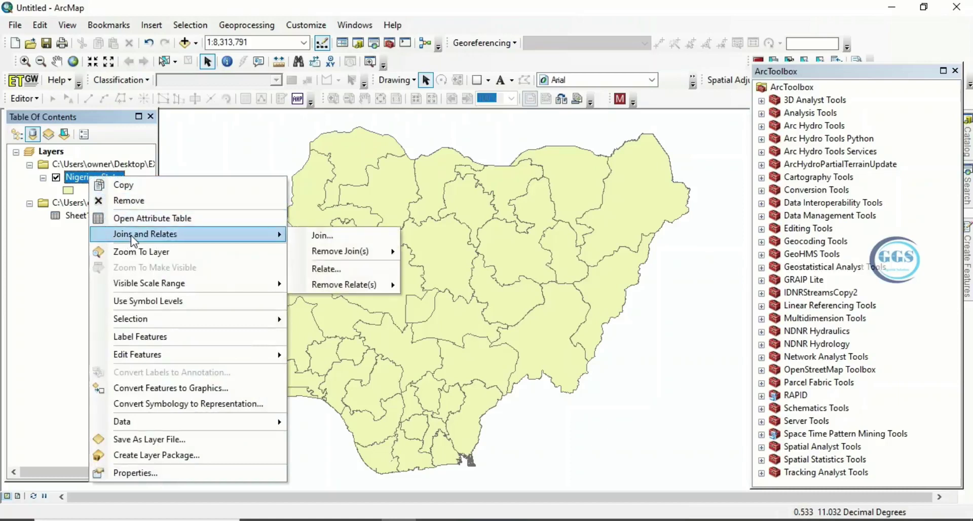
mouse_move(144, 234)
click(322, 235)
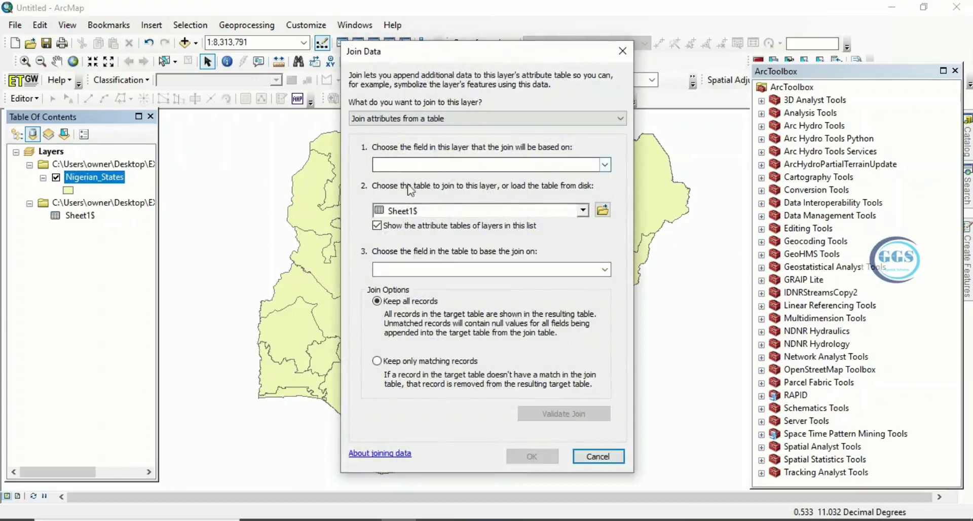
click(623, 52)
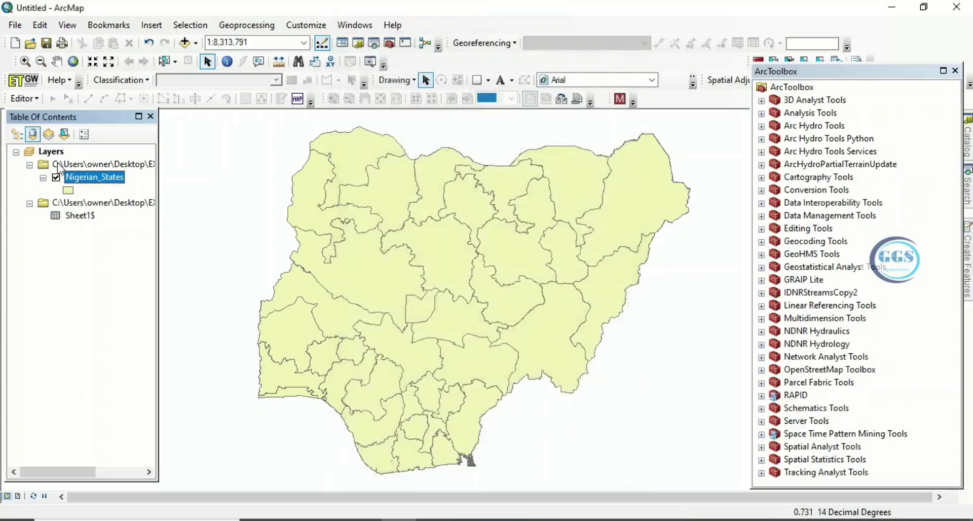
- Recheck the Nigerian_States OBJECTID field against the crime workbook, then close the table
right_click(113, 180)
click(152, 214)
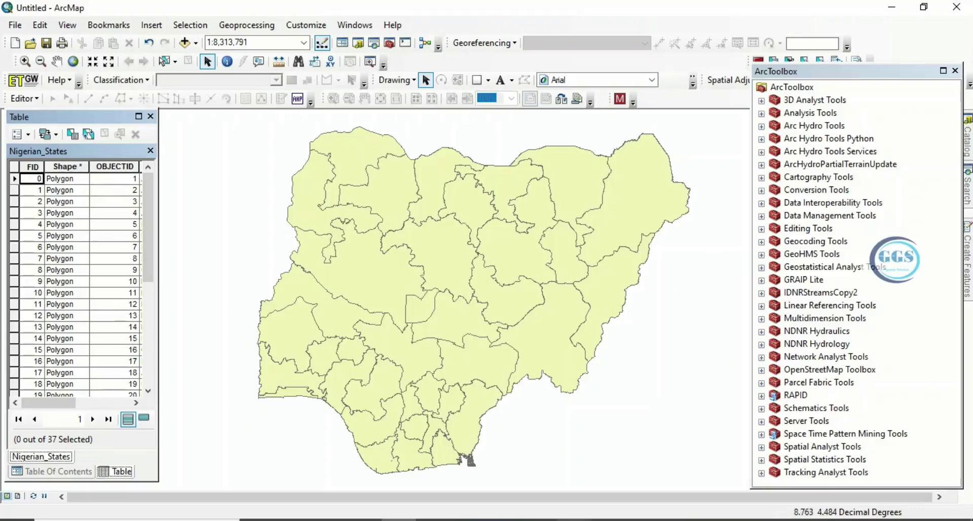
click(608, 520)
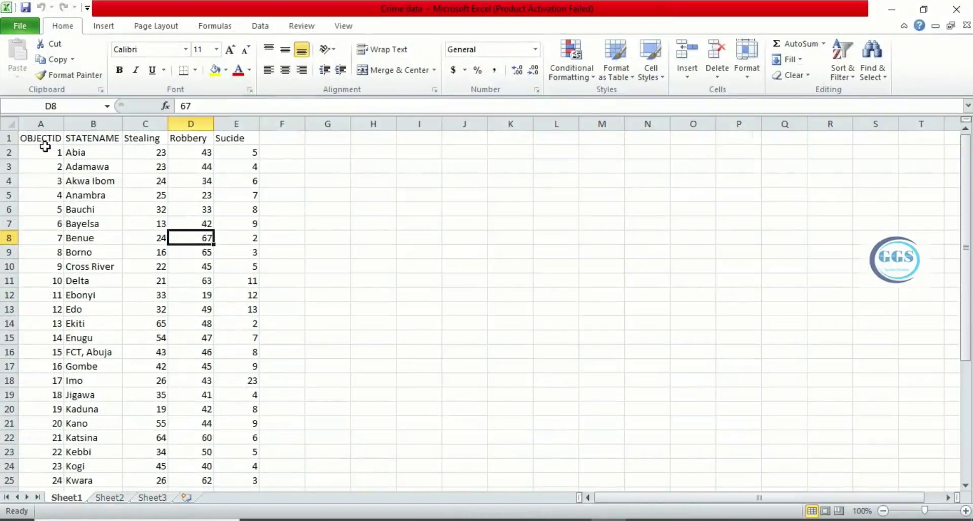
click(901, 12)
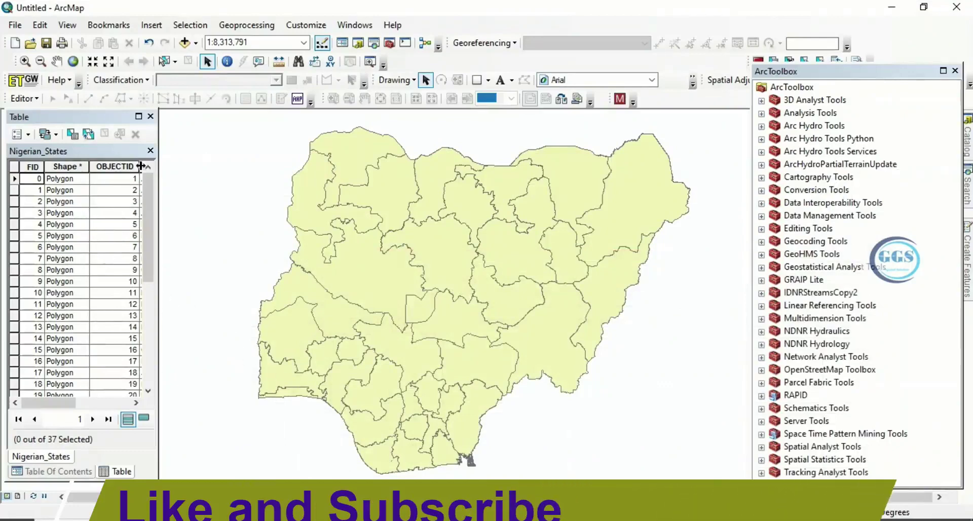
click(150, 150)
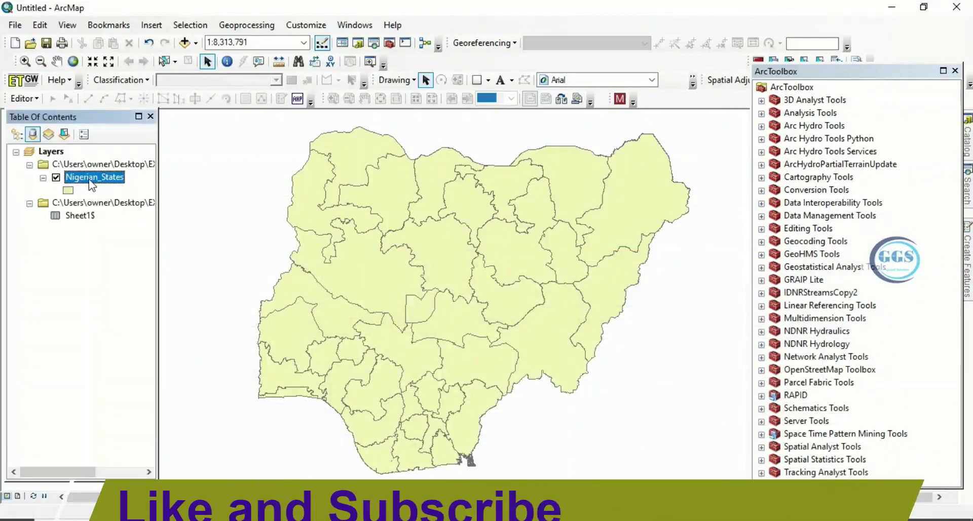
- Join Sheet1$ to Nigerian_States on OBJECTID, validating that all 37 records match
right_click(89, 180)
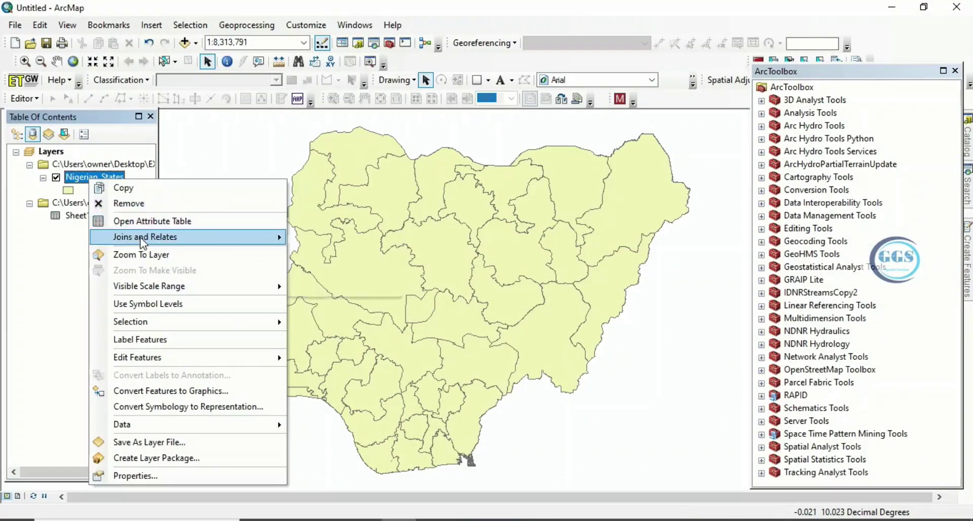
mouse_move(187, 237)
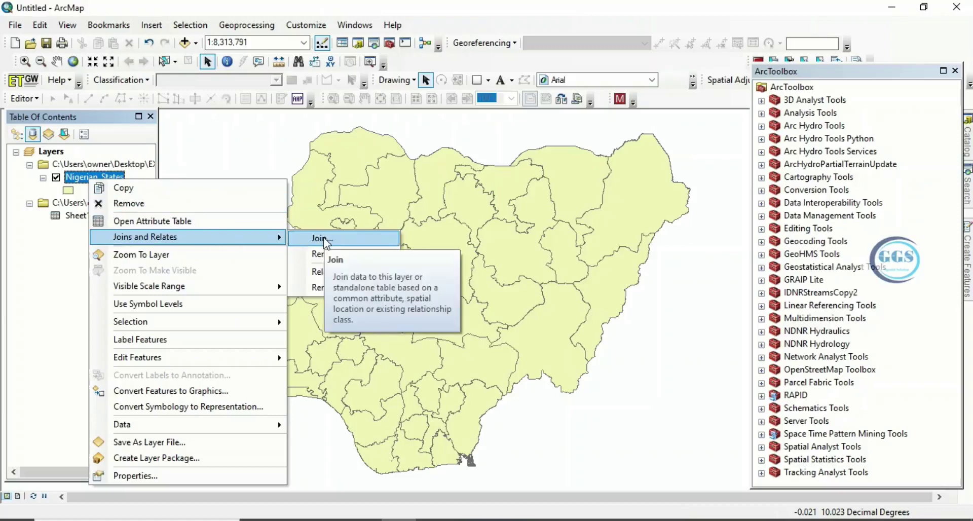
click(324, 238)
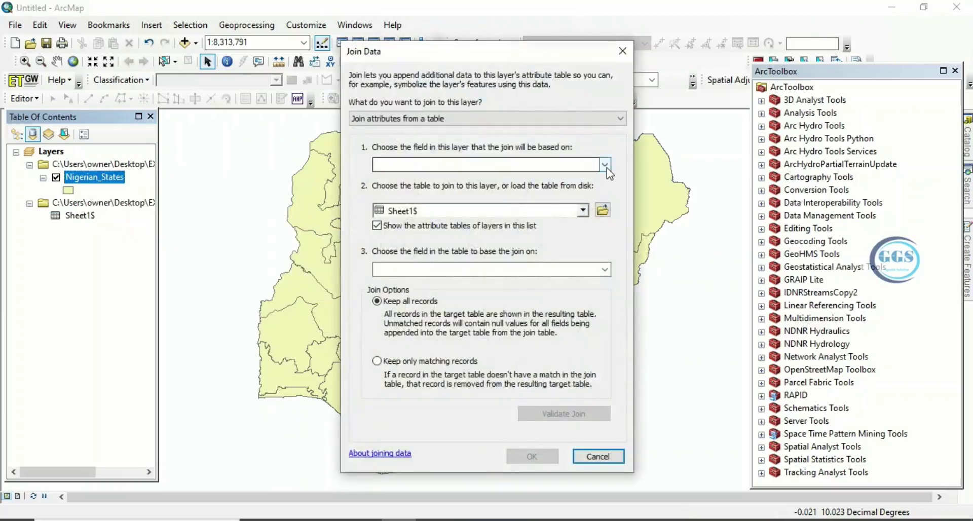
click(605, 166)
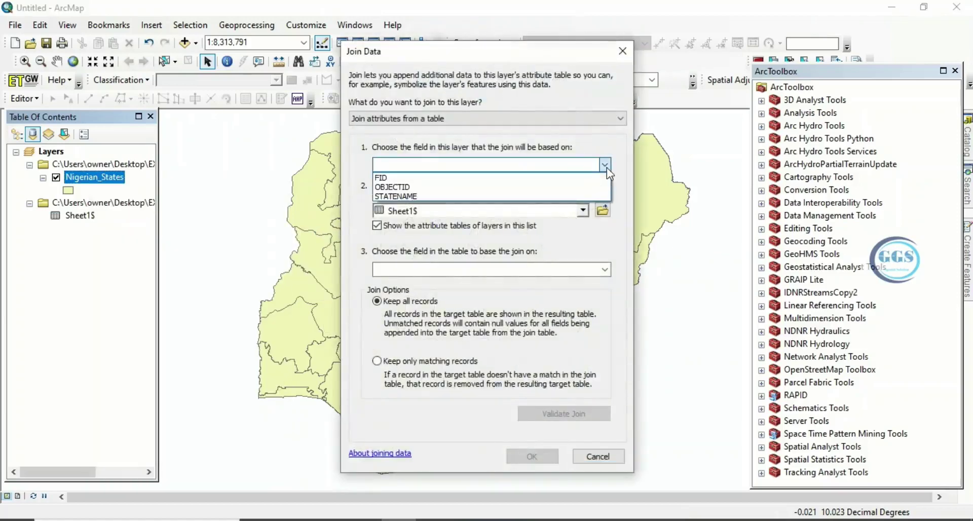
click(393, 188)
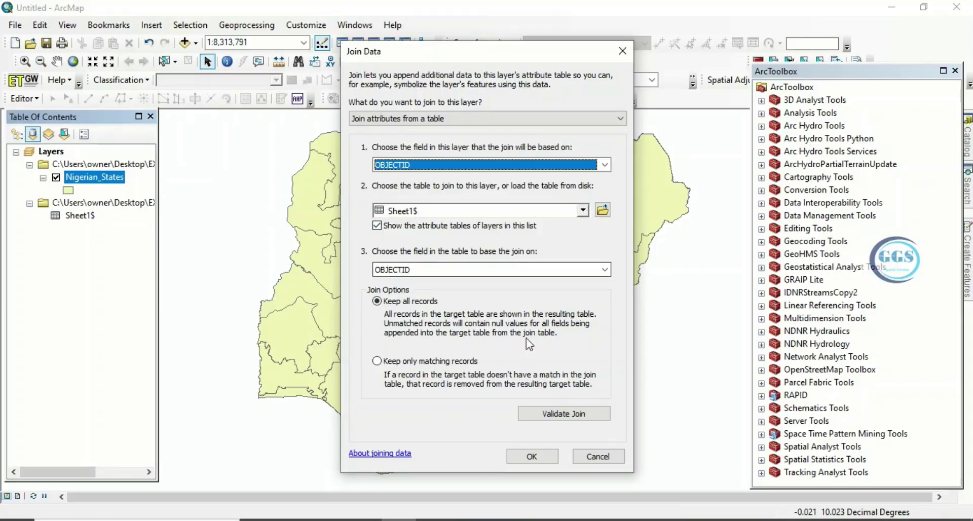
click(561, 415)
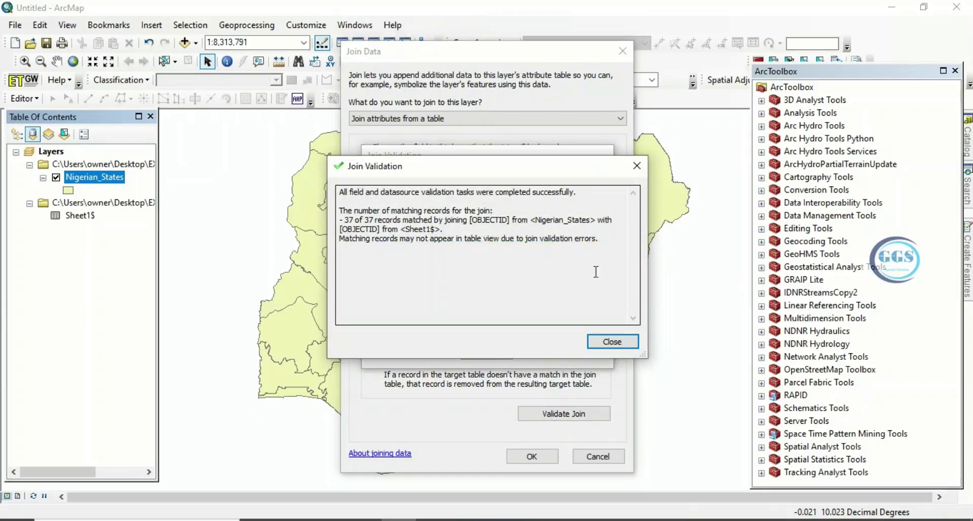
click(612, 343)
click(533, 456)
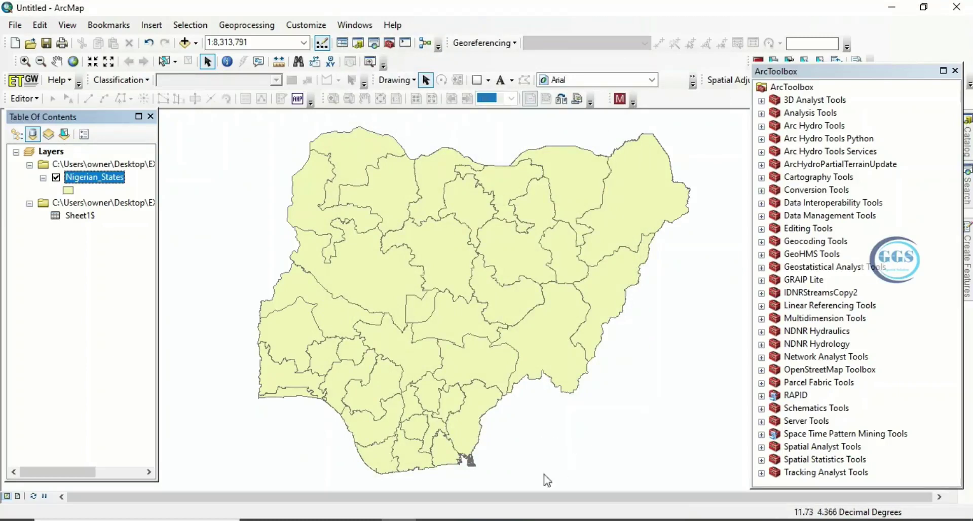
right_click(98, 180)
click(155, 220)
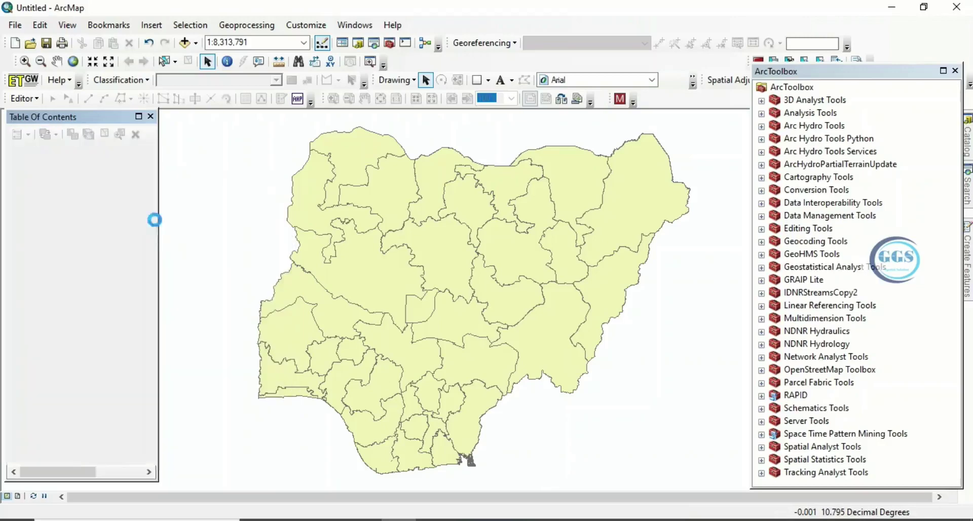
click(139, 118)
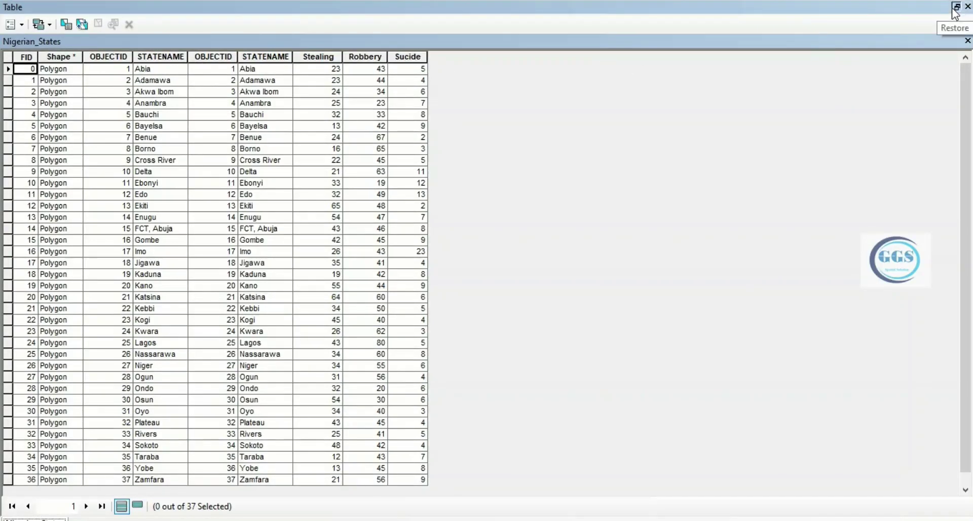
click(955, 11)
click(151, 152)
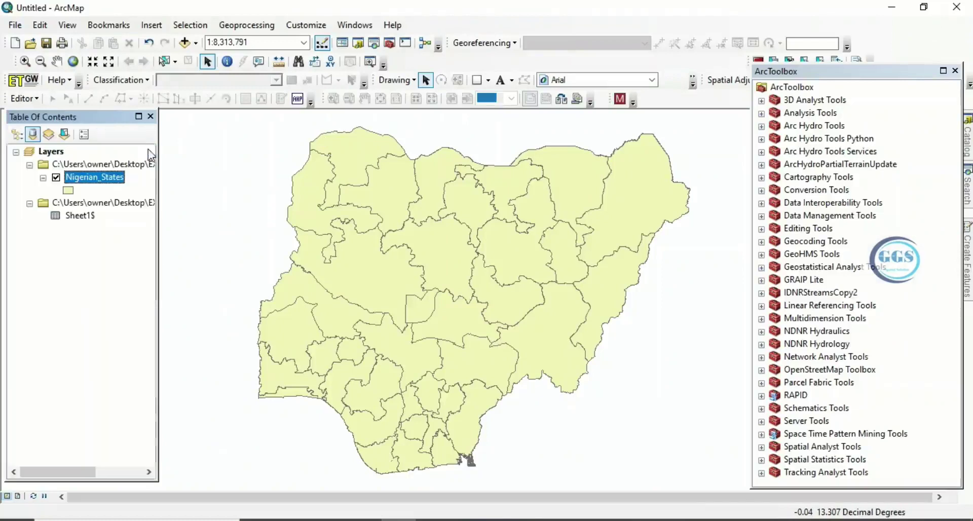
- Export the joined Nigerian_States features to Nigerian_States_updated.shp in the EXERCISE folder
right_click(95, 182)
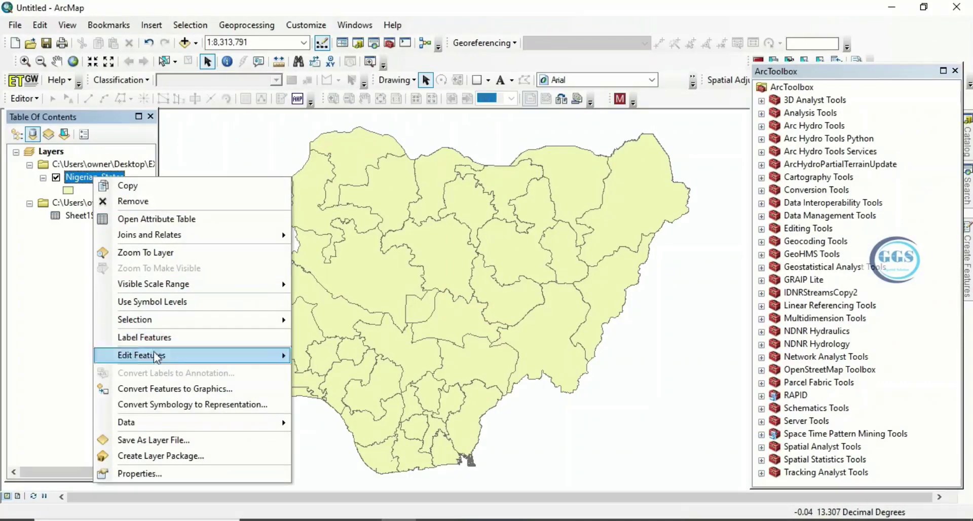
mouse_move(190, 422)
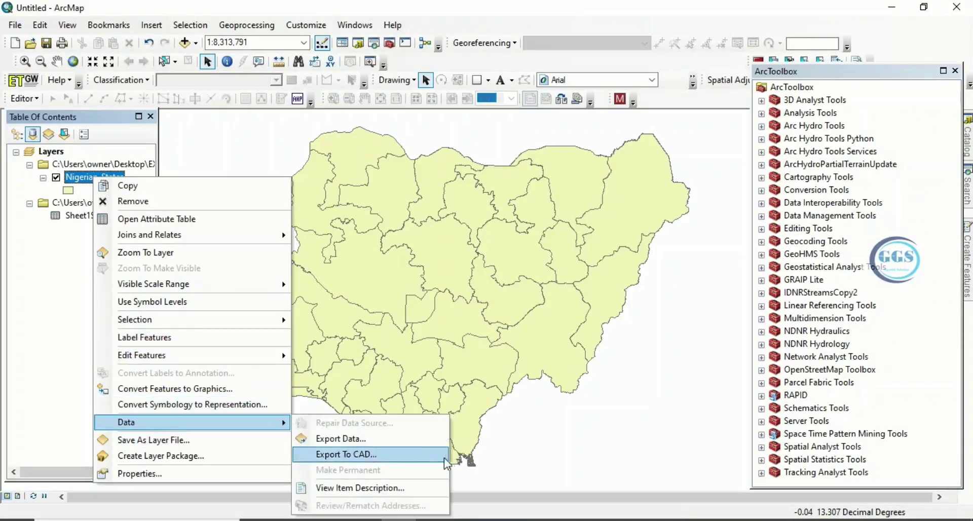
click(351, 441)
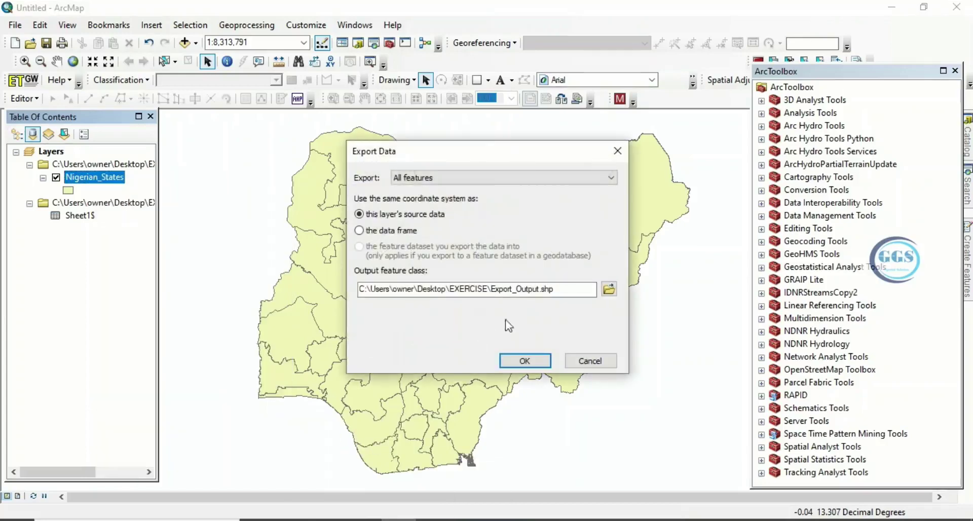
click(609, 290)
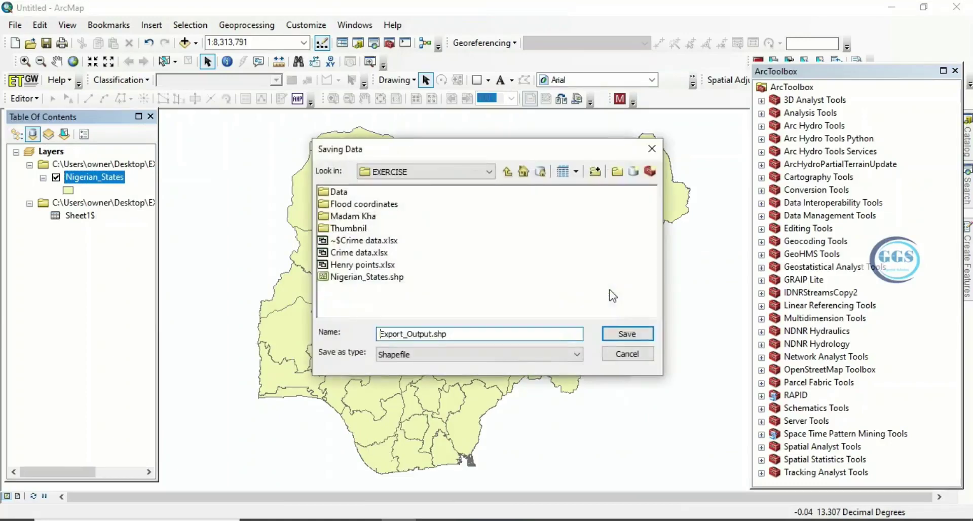
click(369, 278)
click(435, 333)
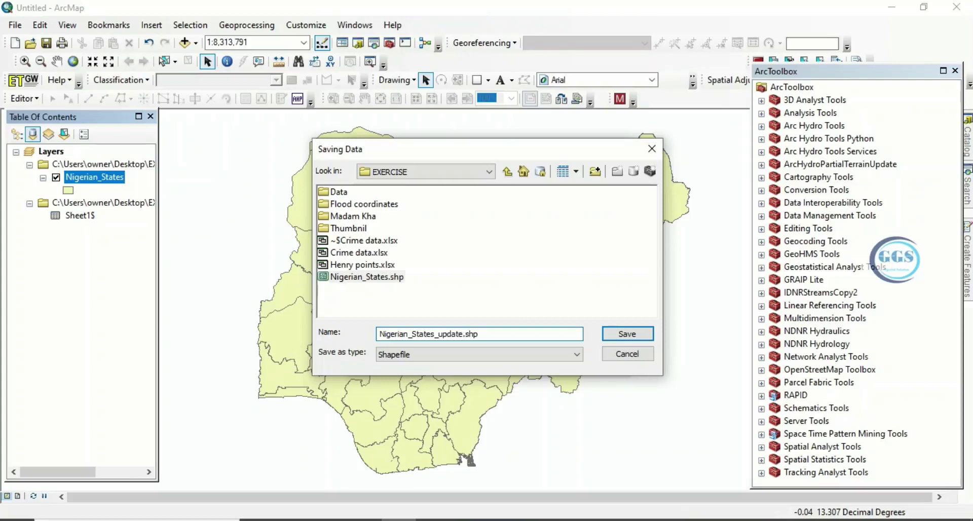
click(626, 336)
click(532, 366)
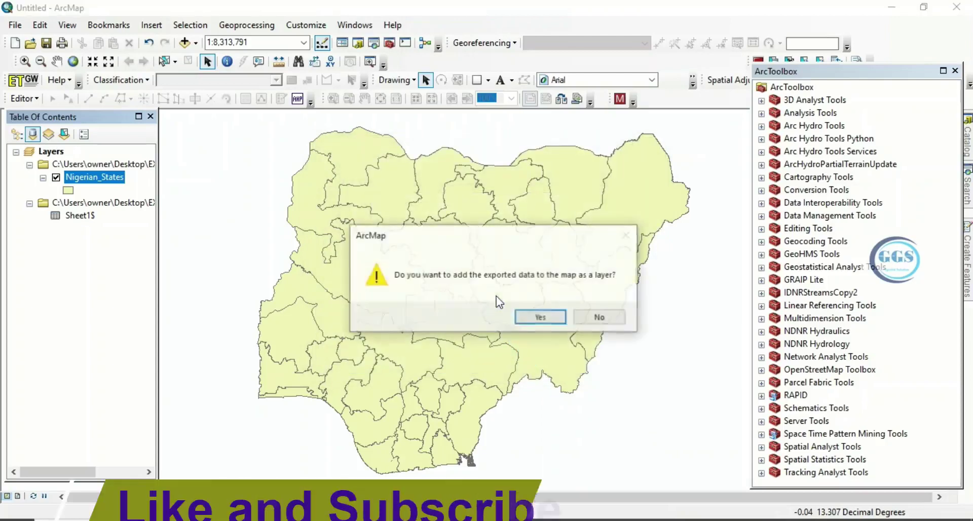
- Add Nigerian_States_updated to the map and review its Stealing, Robbery and Sucide columns
click(541, 318)
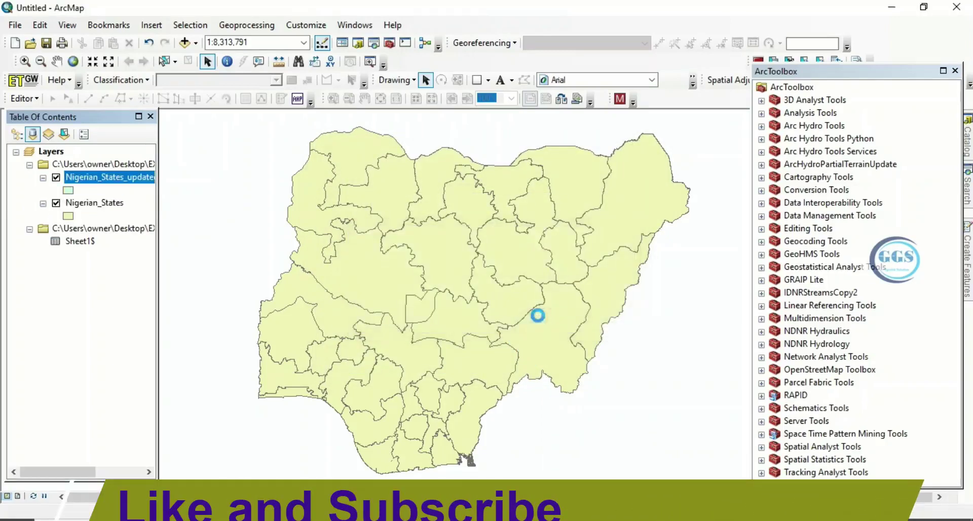
click(92, 179)
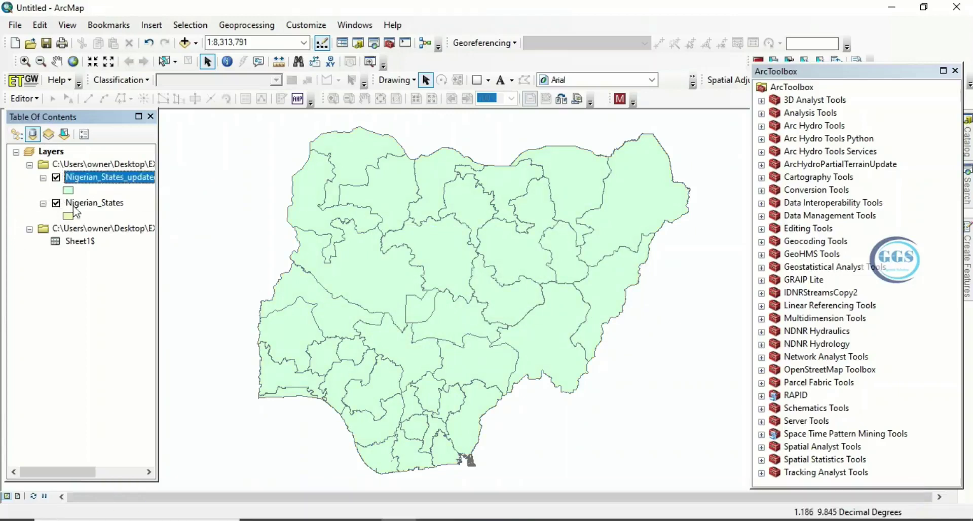
right_click(98, 177)
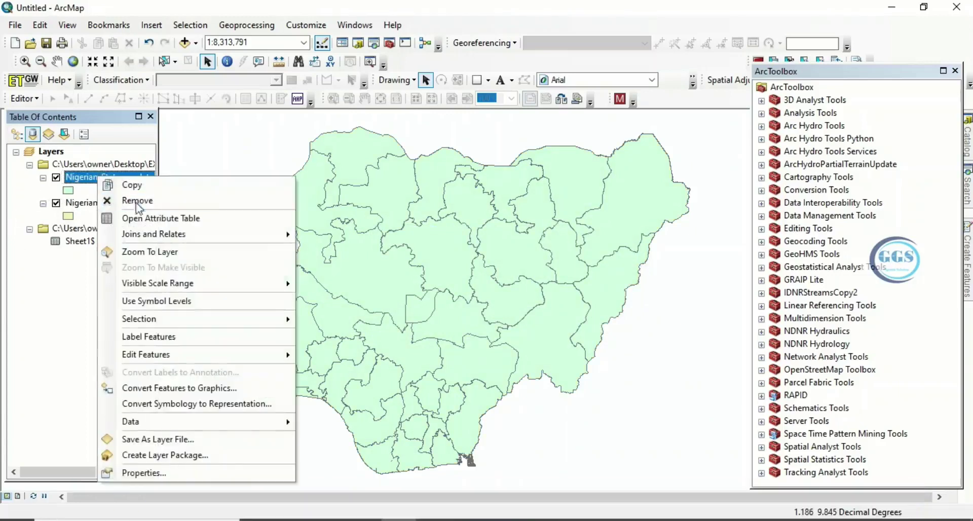
click(150, 219)
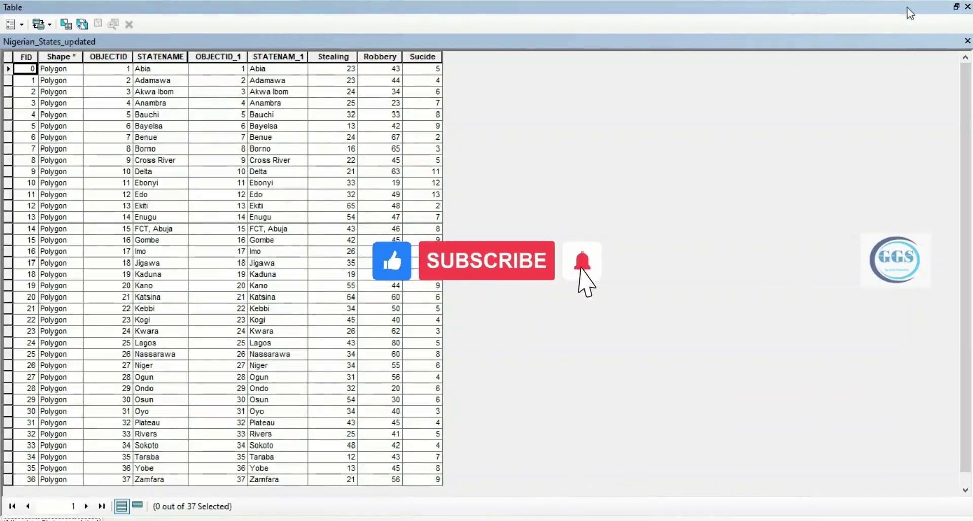
click(957, 6)
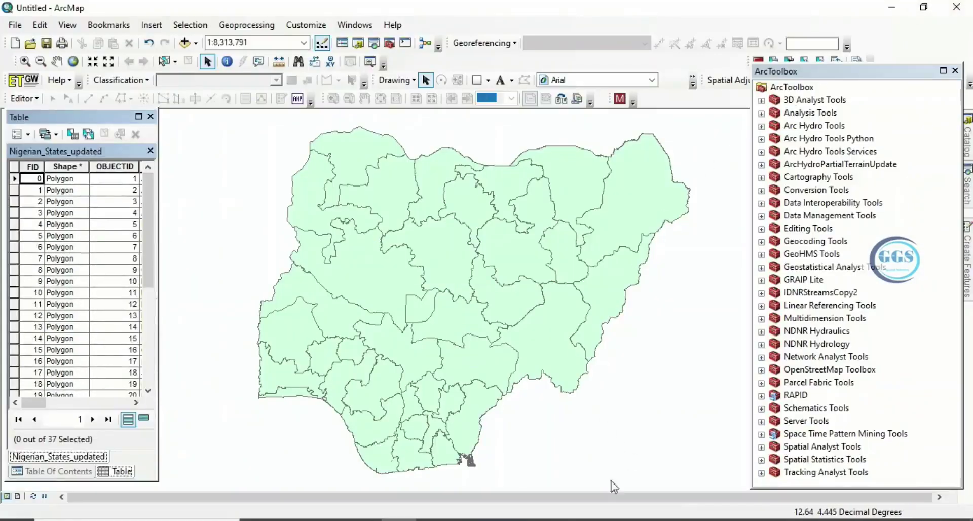